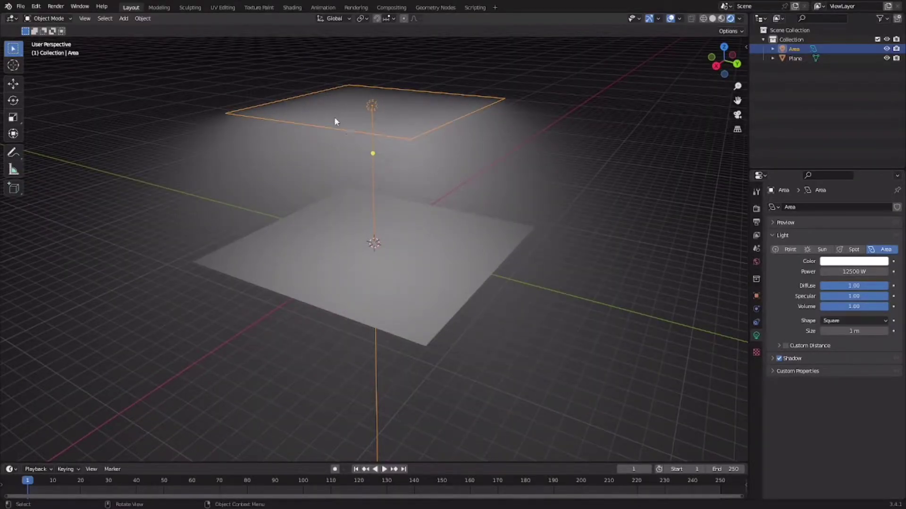
- Orbit to a frontal view and delete all three existing objects
middle_click_drag(409, 233, 472, 246)
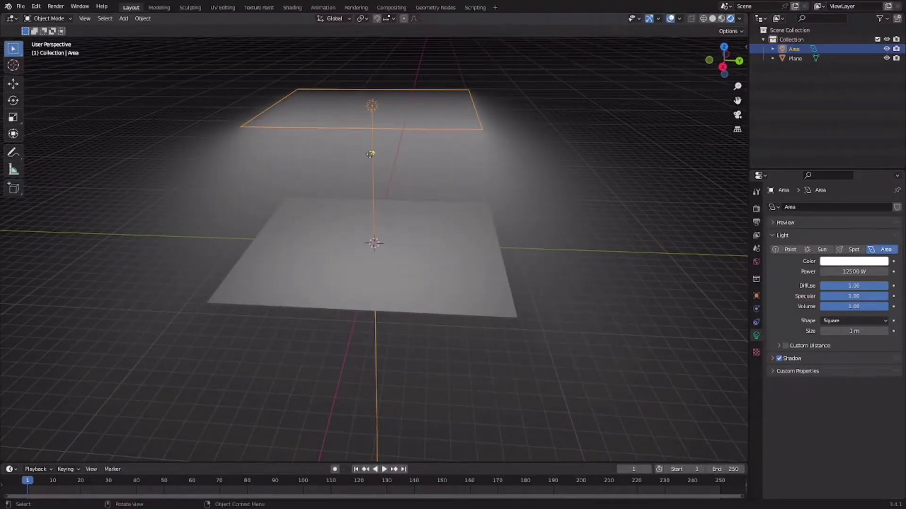
middle_click_drag(435, 189, 373, 177)
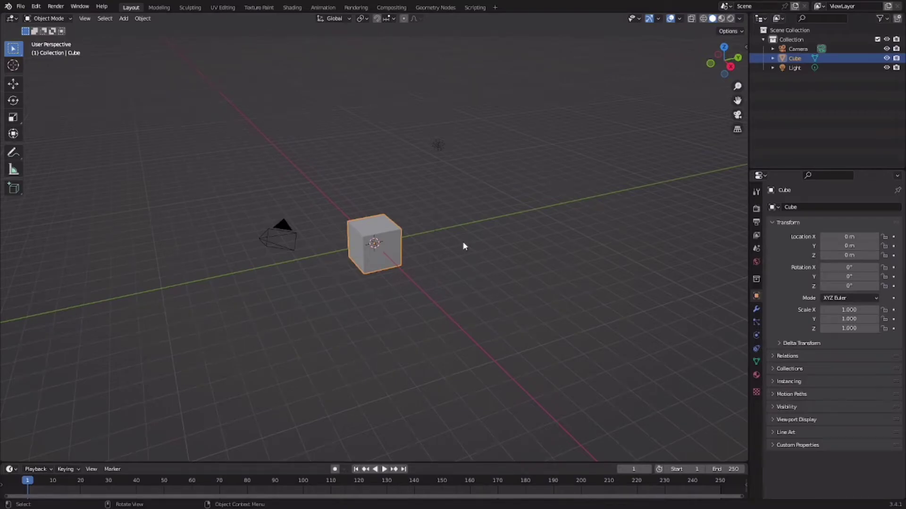
key("a")
key("Delete")
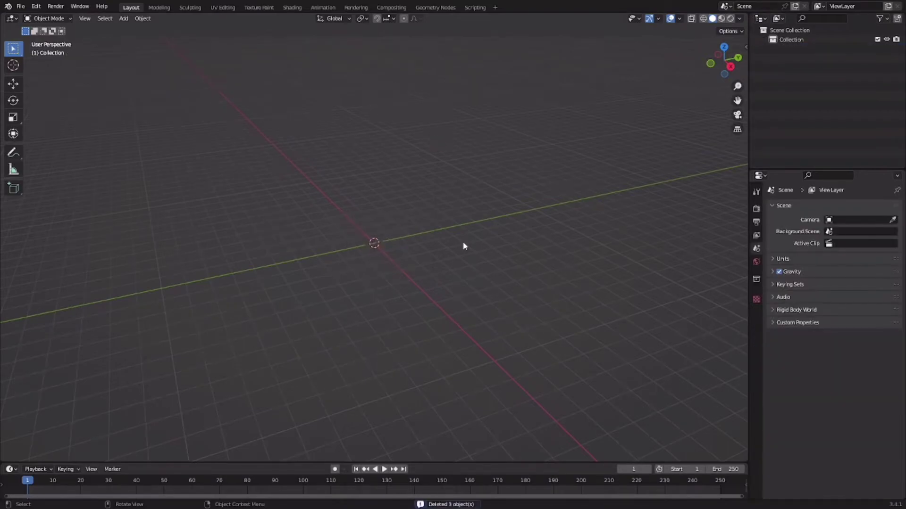
- Add a mesh plane at the origin and orbit around it
key("shift+a")
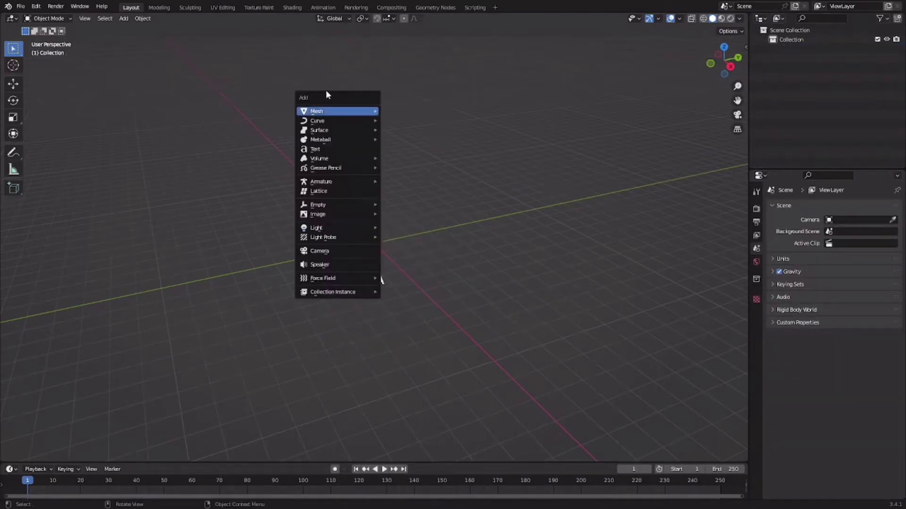
mouse_move(365, 114)
left_click(407, 112)
middle_click_drag(467, 328, 408, 255)
- Scale the plane to about 6.7 and add an area light
key("s")
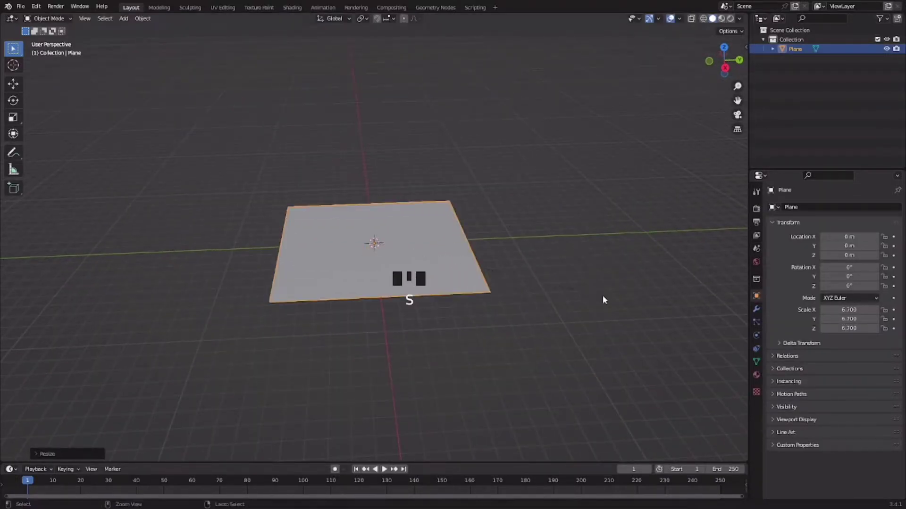
left_click(602, 295)
key("shift+a")
mouse_move(309, 345)
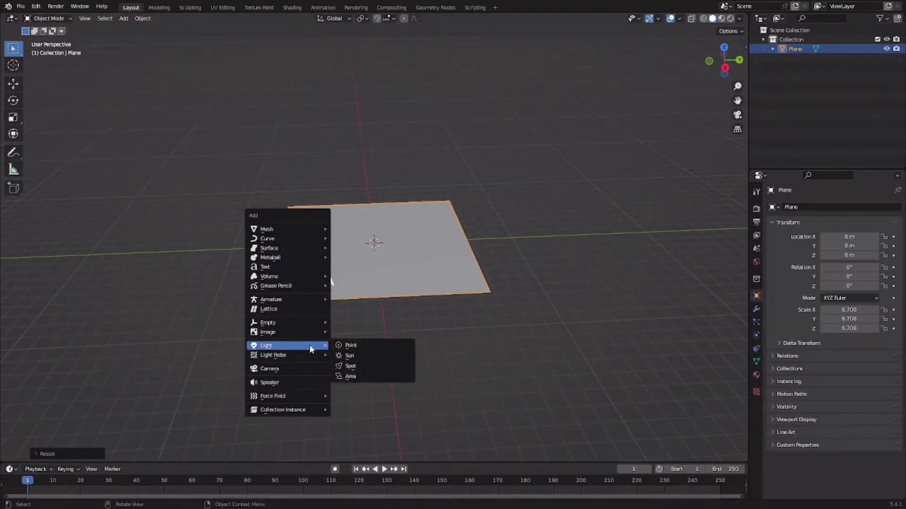
left_click(374, 377)
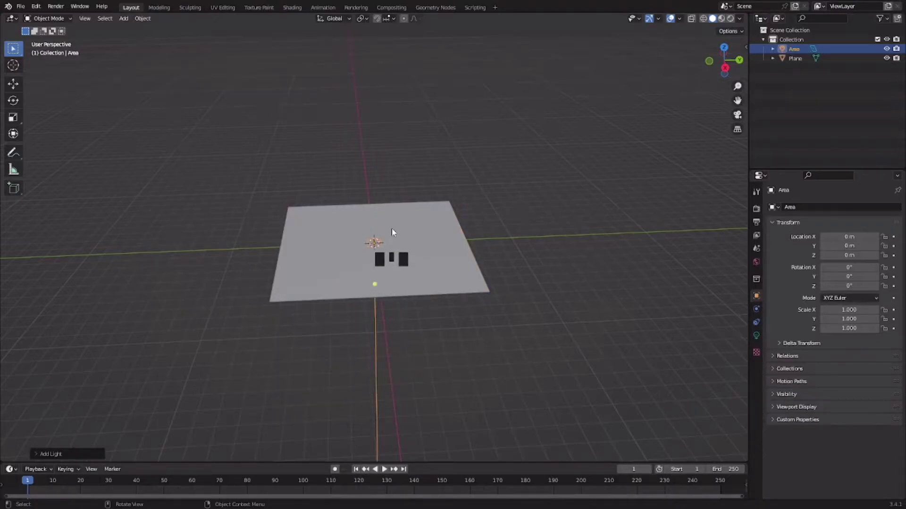
- Raise the area light about 6.5 m along Z and scale it to 11.952
key("g")
key("z")
left_click(383, 144)
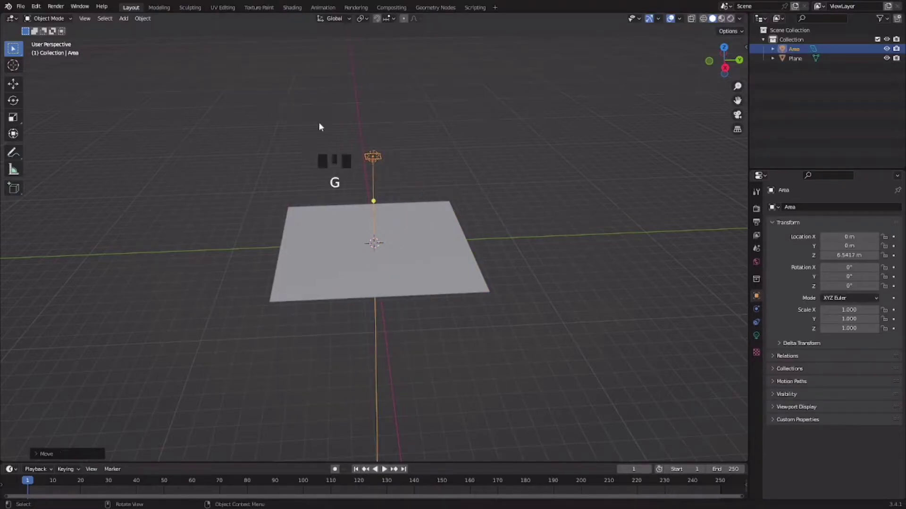
key("s")
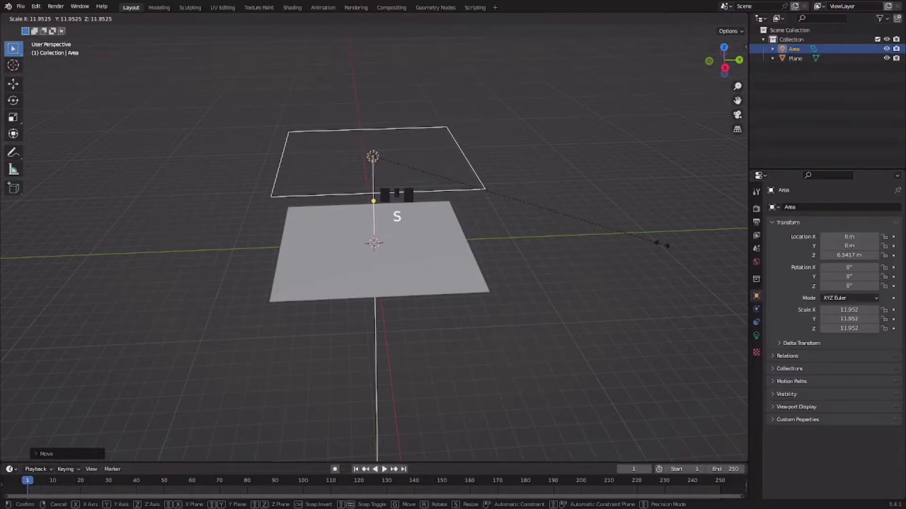
left_click(303, 232)
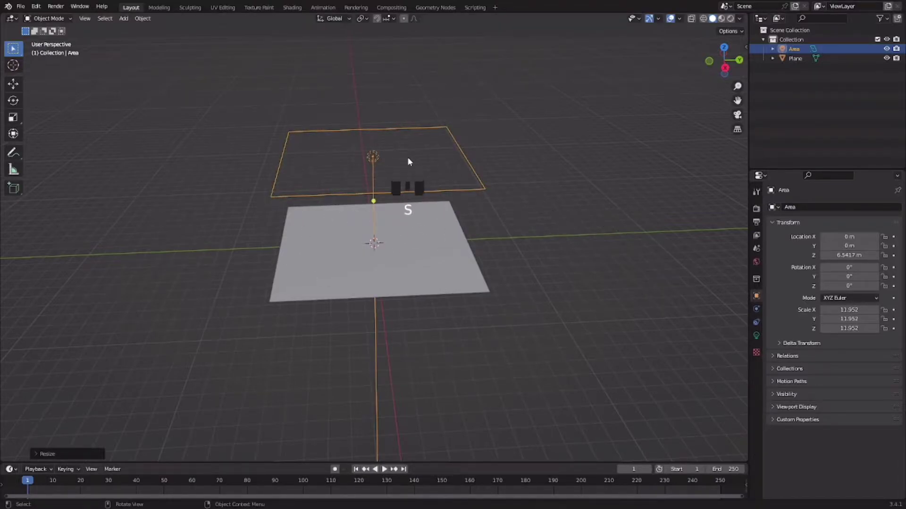
- Browse the Add menu without adding anything, then zoom and orbit the view
key("shift+a")
mouse_move(399, 161)
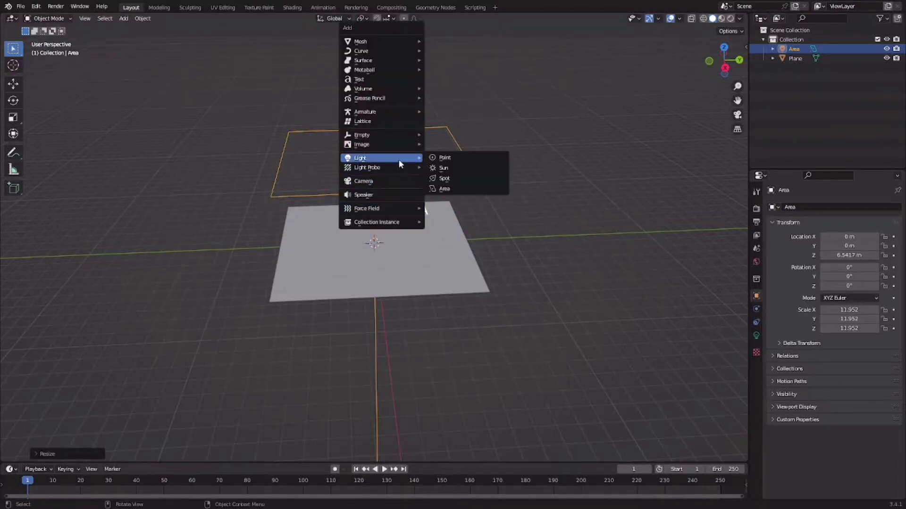
left_click(443, 169)
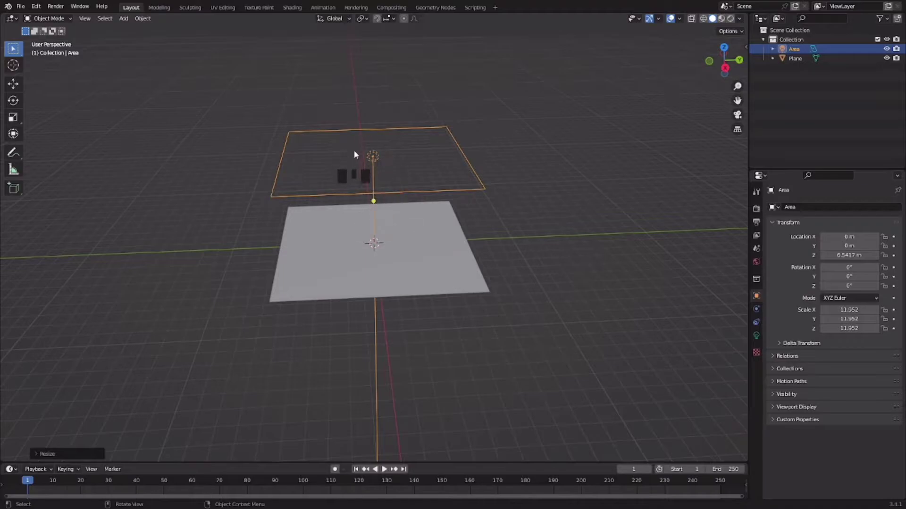
scroll(415, 184, "up", 2)
middle_click_drag(424, 188, 409, 185)
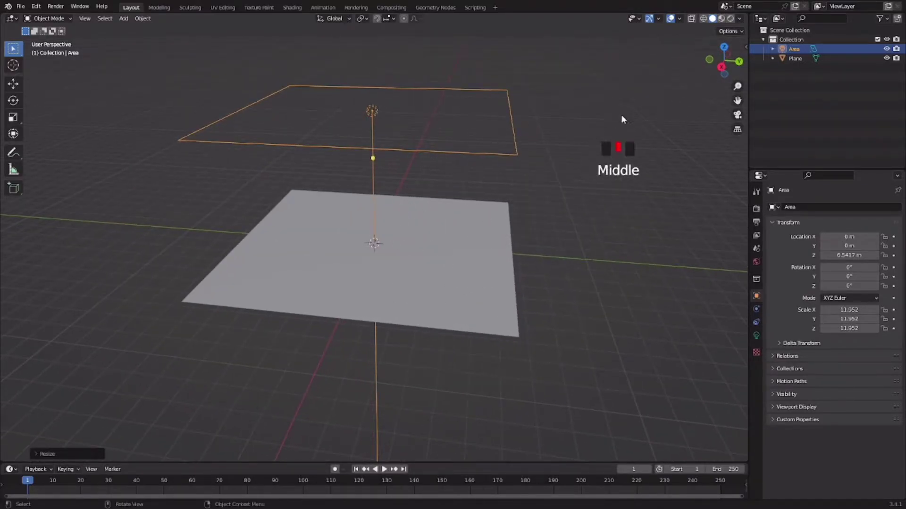
- Raise the area light's Power from 10 W to 10000 W
left_click(756, 335)
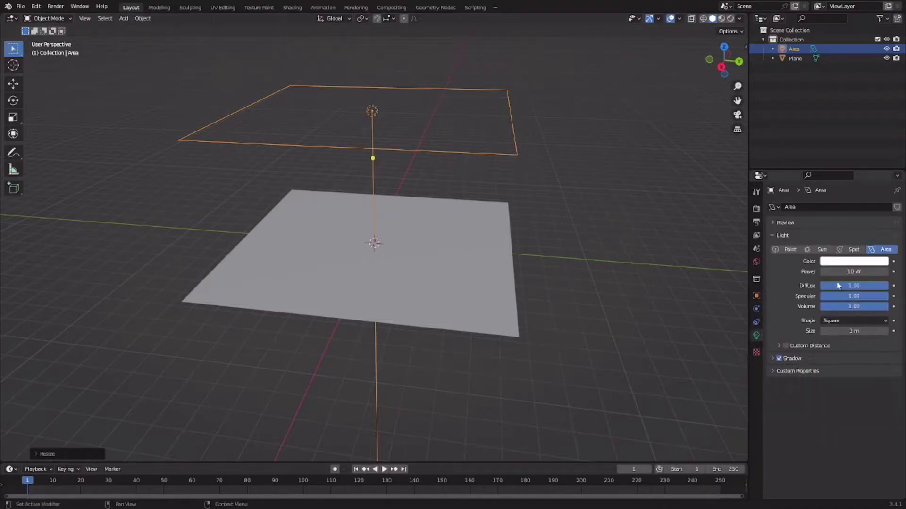
left_click(797, 49)
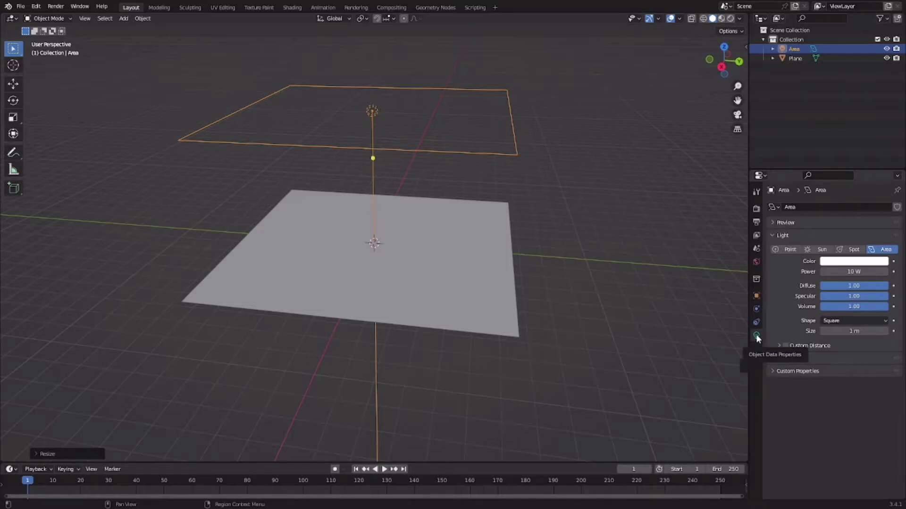
left_click(853, 272)
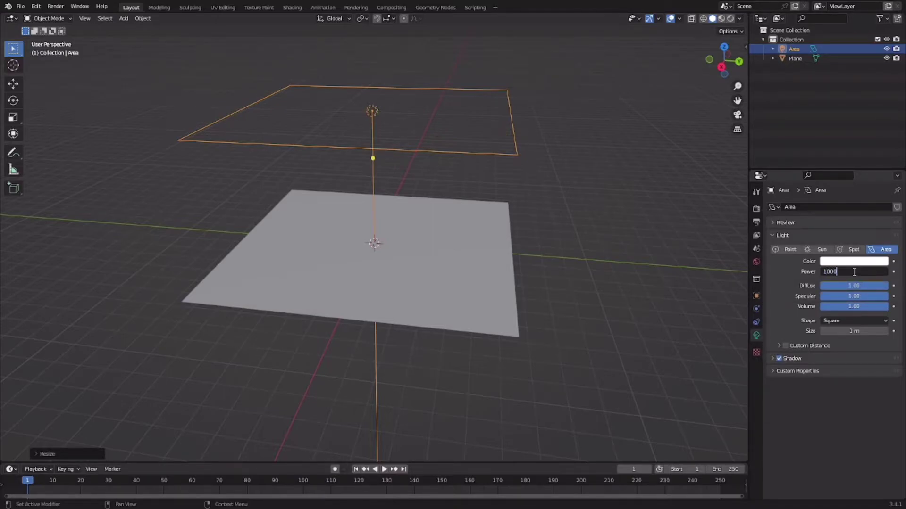
type("10000")
key("Return")
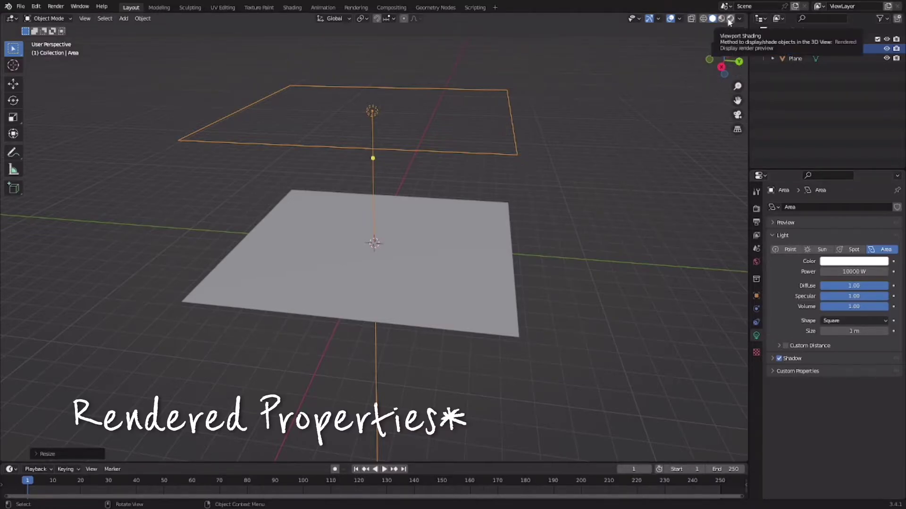
- Switch the viewport to Rendered shading and orbit around the lit plane
left_click(729, 19)
scroll(519, 226, "up", 2)
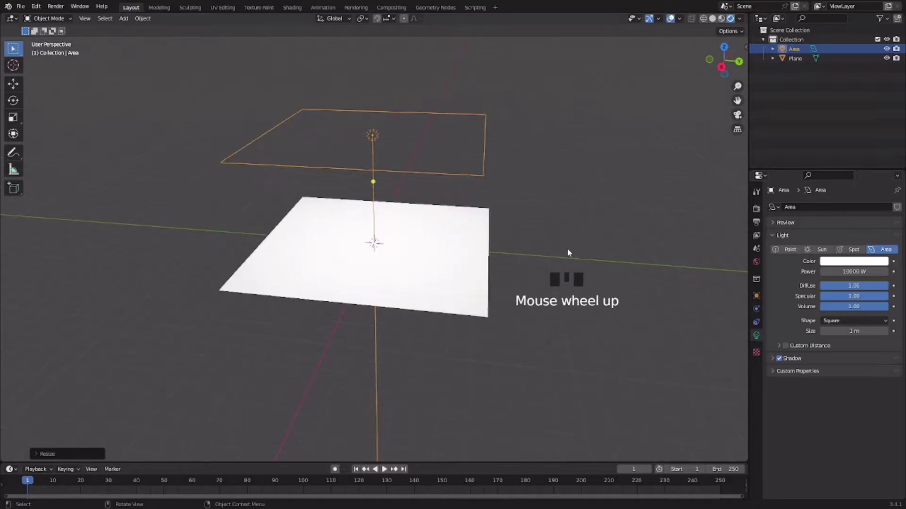
middle_click_drag(324, 168, 409, 268)
scroll(495, 333, "down", 3)
- Scale the plane up far beyond the light's footprint and view it from low
left_click(453, 255)
key("s")
left_click(486, 334)
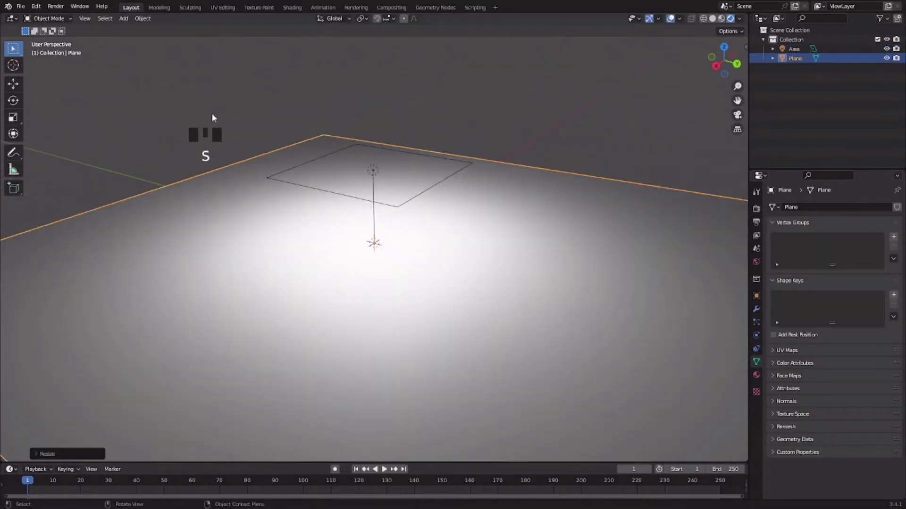
middle_click_drag(213, 128, 356, 243)
scroll(356, 243, "down", 3)
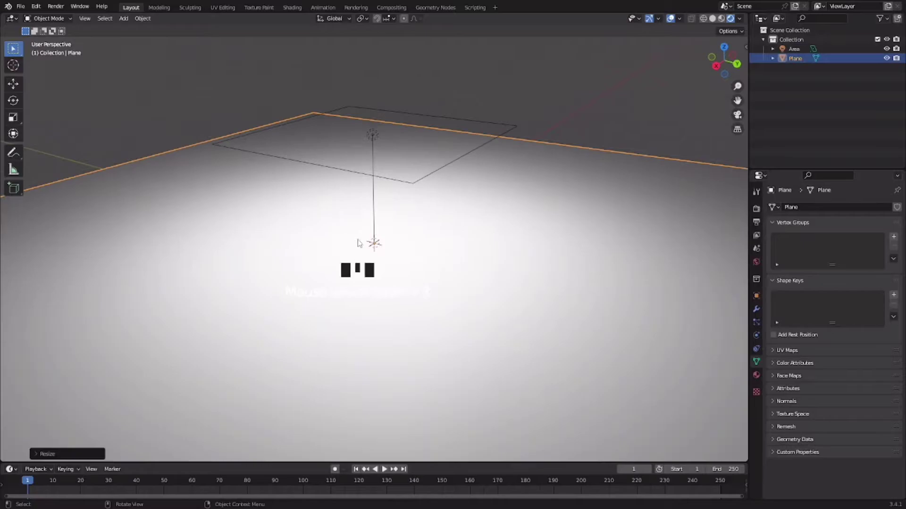
- Assign a Principled Volume shader to the World's Volume, filling the scene with dense fog
left_click(756, 262)
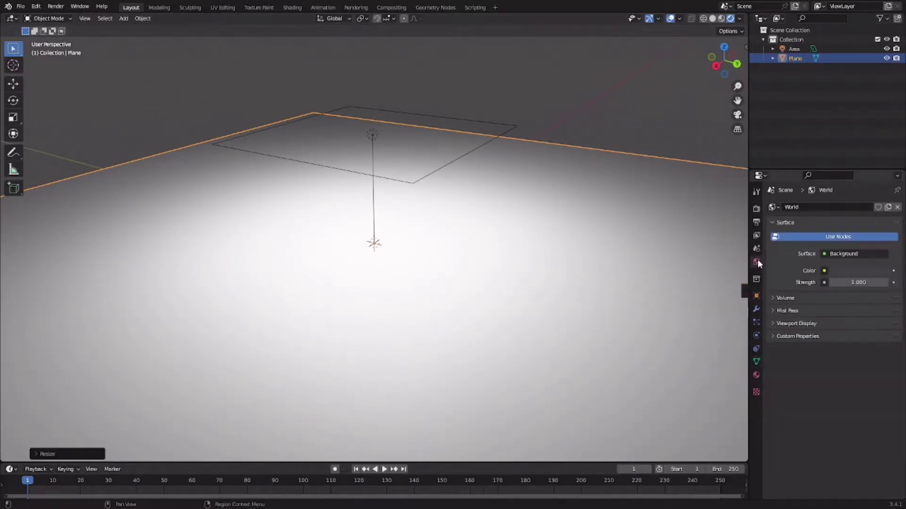
left_click(774, 298)
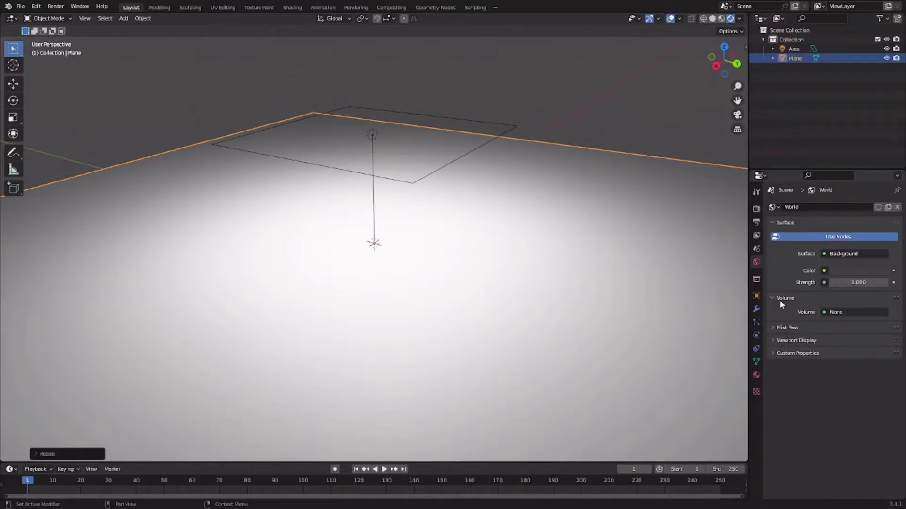
left_click(848, 313)
left_click(835, 314)
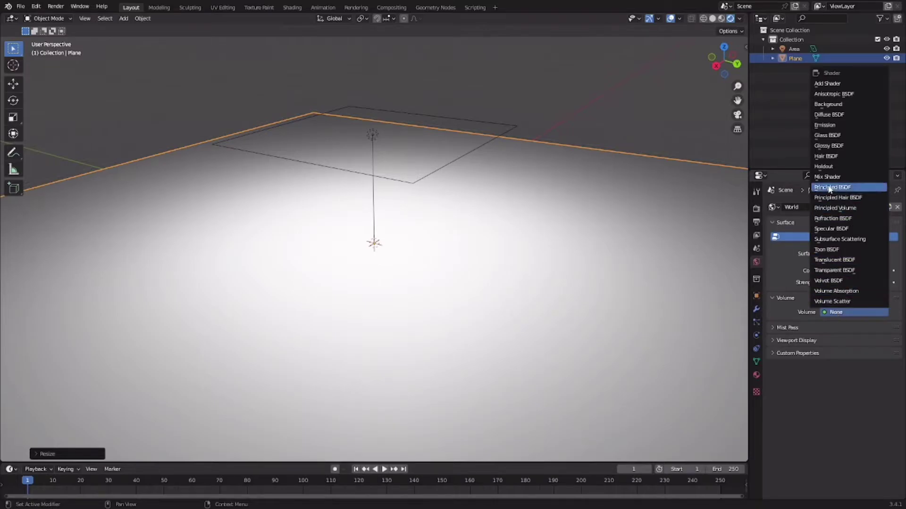
left_click(854, 316)
left_click(833, 313)
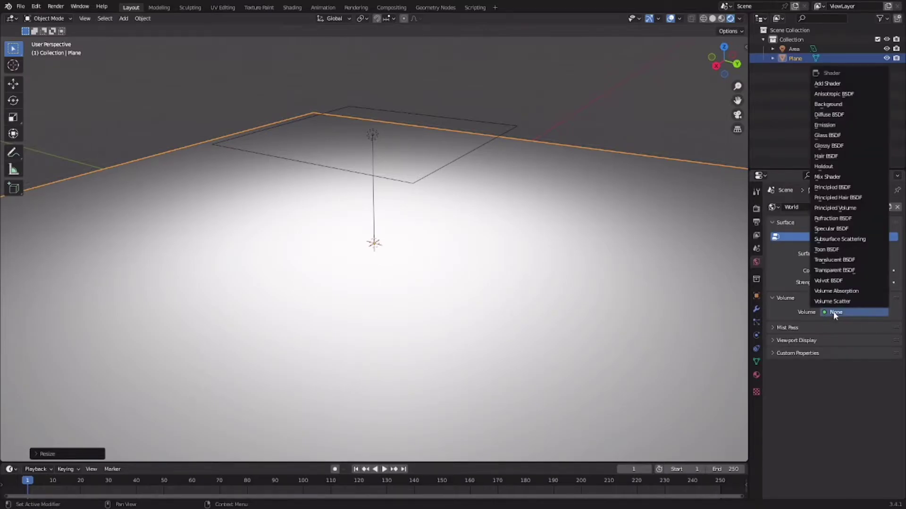
left_click(837, 208)
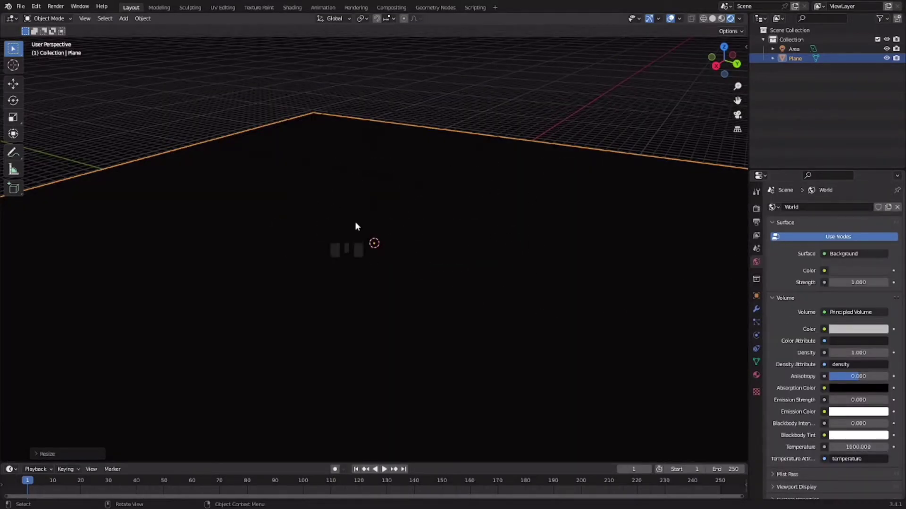
- Lower the world fog Density to 0.1 for lighter fog
middle_click_drag(354, 226, 395, 178)
scroll(396, 179, "down", 3)
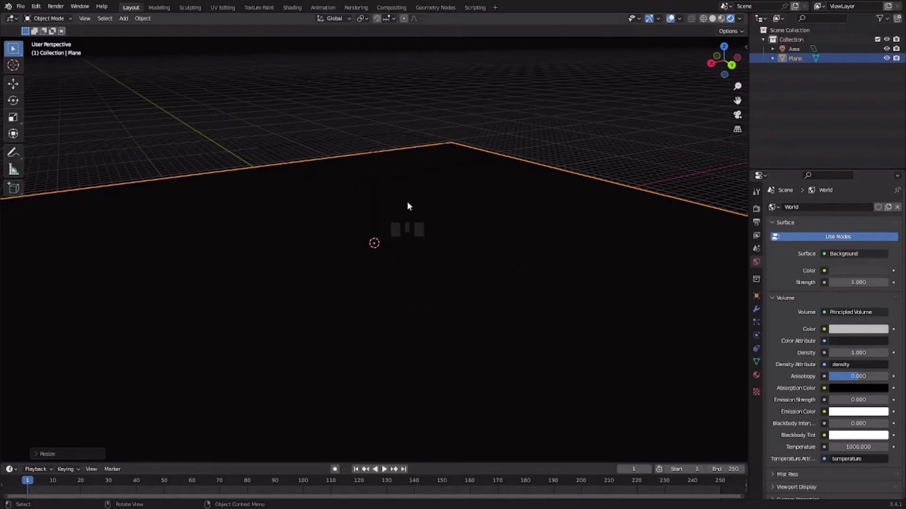
scroll(421, 250, "up", 1)
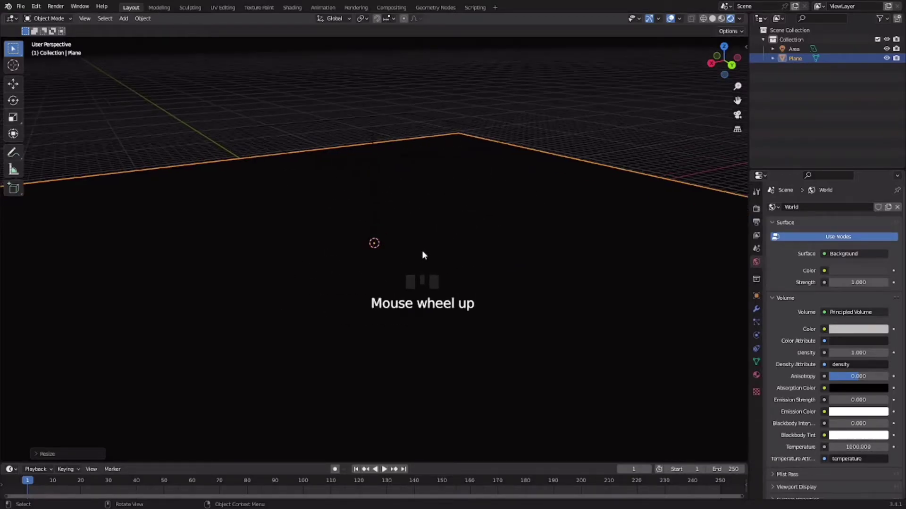
left_click(865, 353)
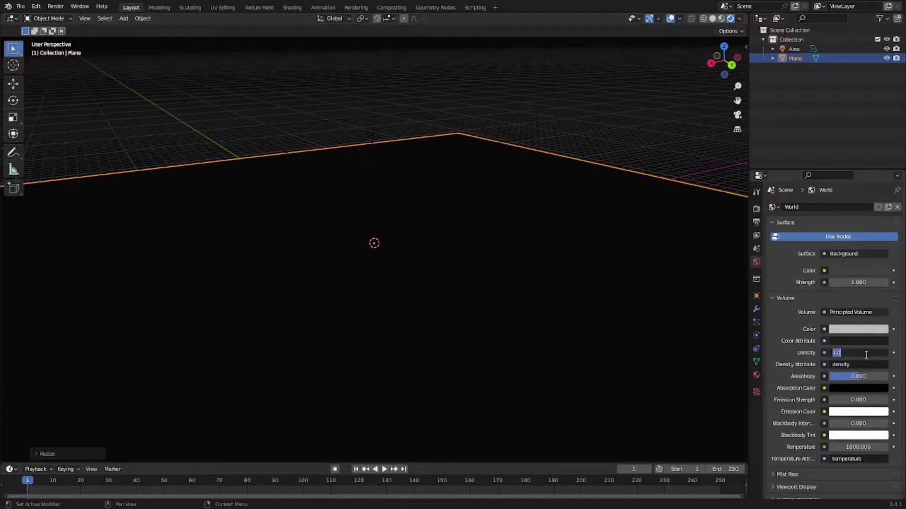
type("0.1")
key("Return")
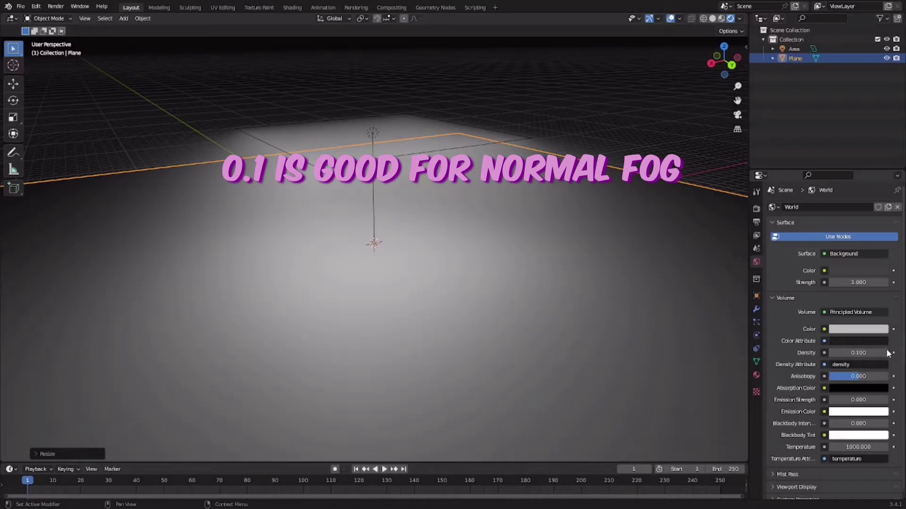
- Try a fog Density of 0.200, then return it to 0.100
left_click(885, 353)
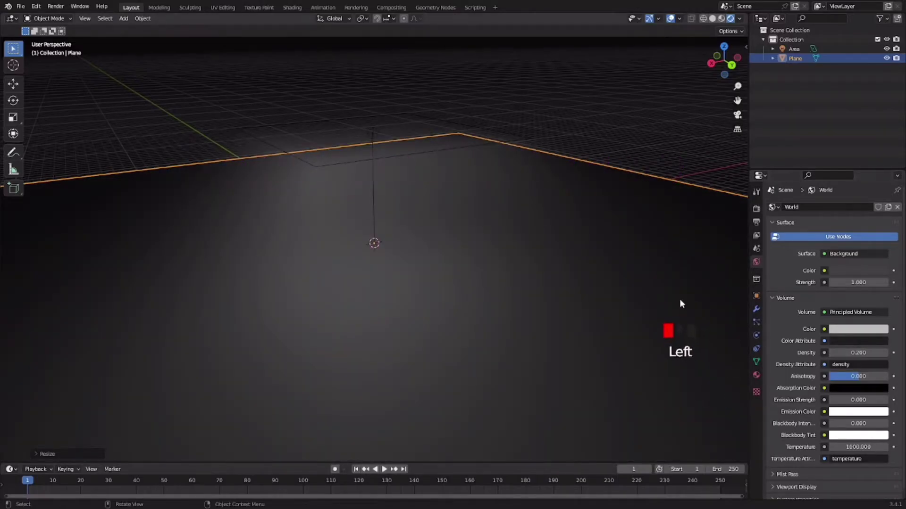
middle_click_drag(680, 298, 614, 289)
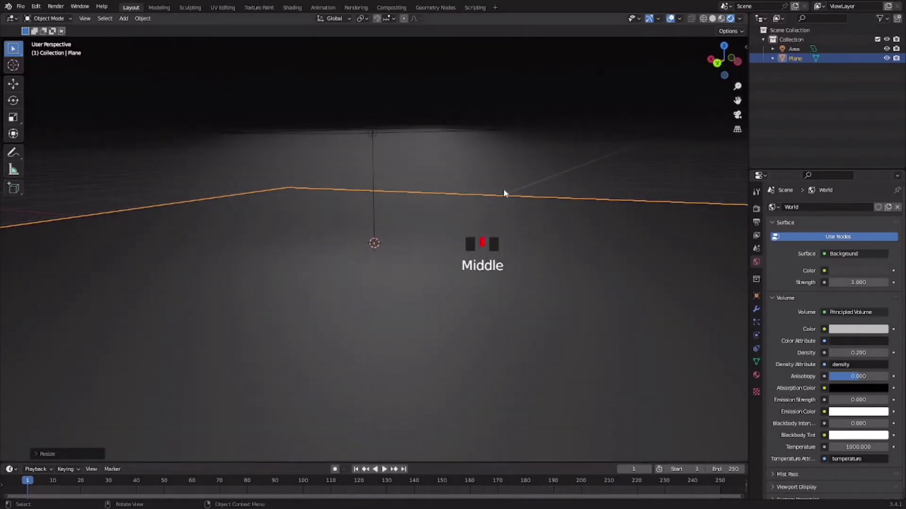
middle_click_drag(213, 185, 557, 304)
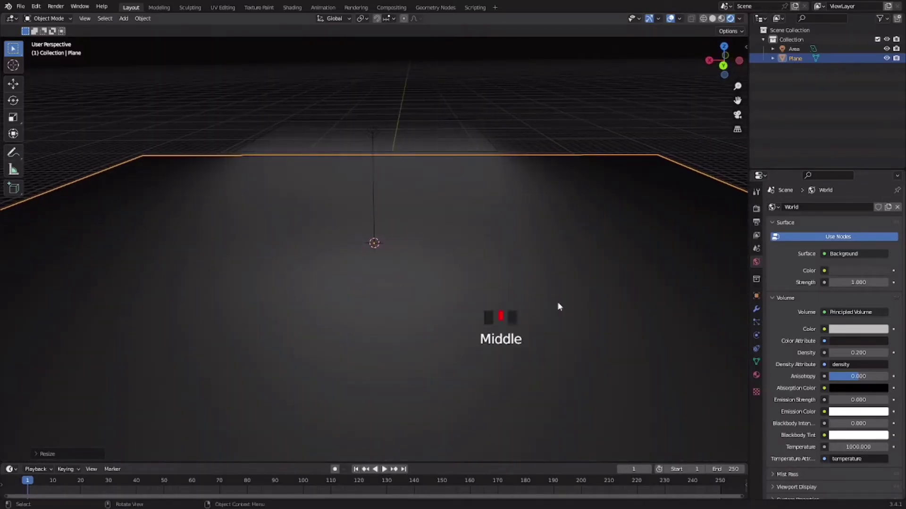
left_click(831, 353)
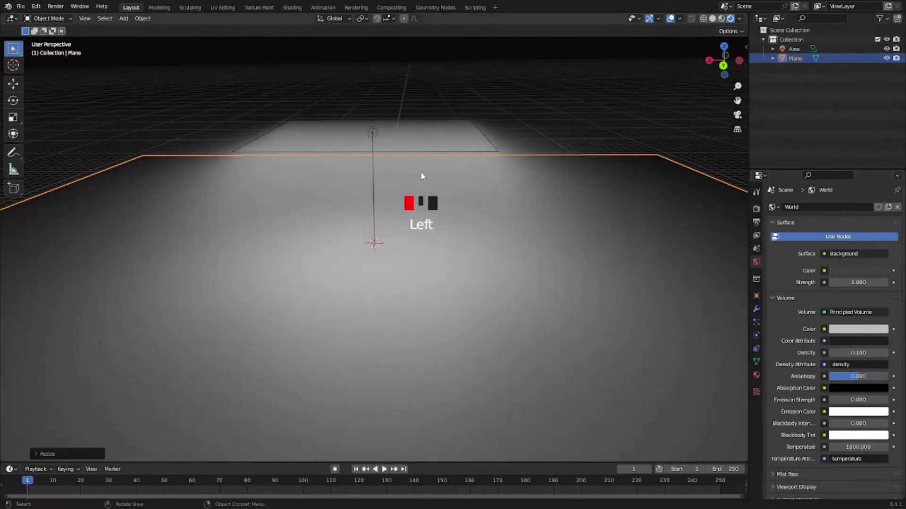
- Orbit and zoom around the lit plane, then select and deselect the area light
middle_click_drag(421, 173, 477, 225)
scroll(395, 175, "up", 2)
scroll(396, 175, "up", 2)
scroll(398, 175, "down", 3)
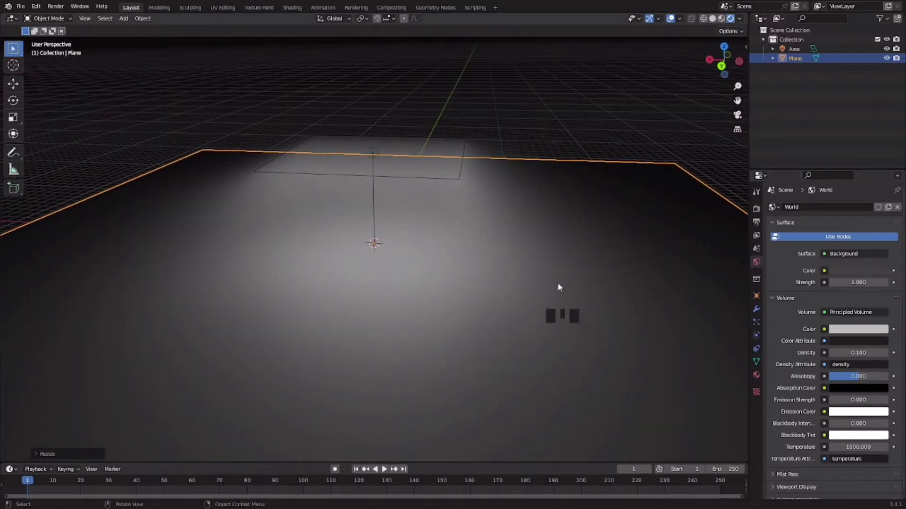
left_click(374, 154)
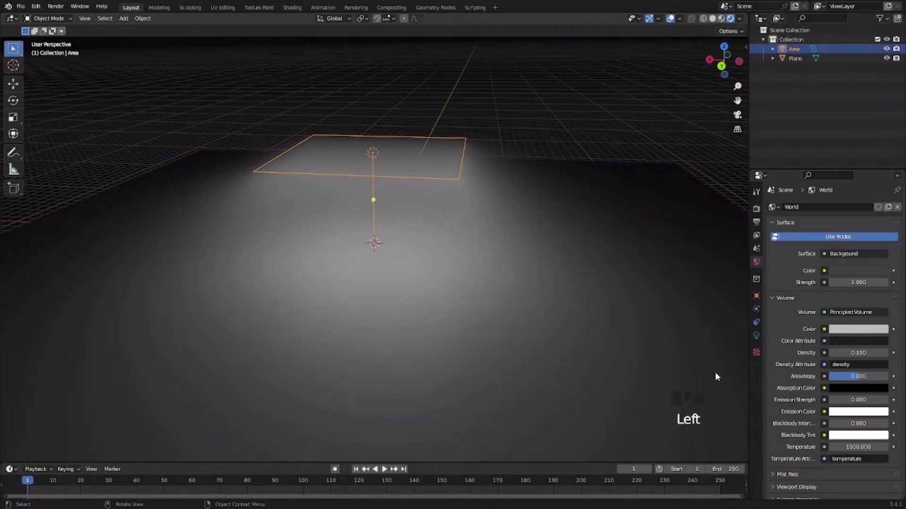
left_click(597, 94)
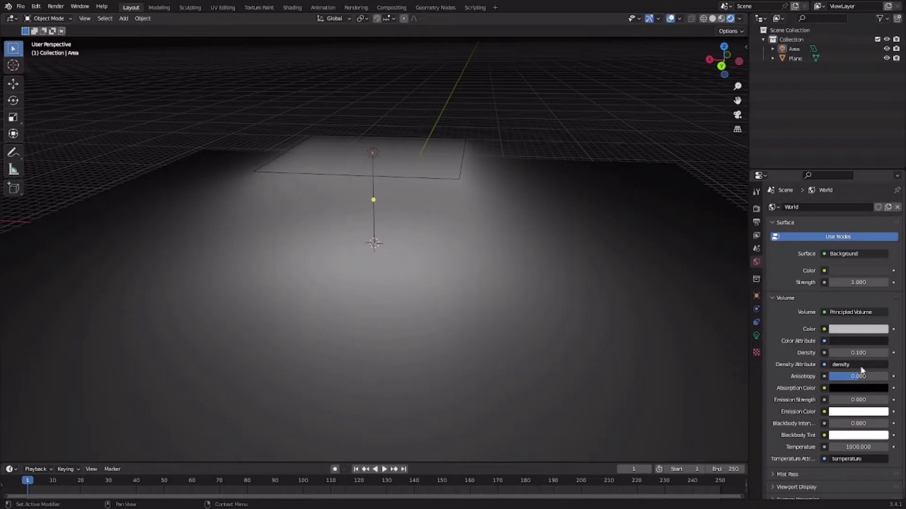
- Try blue and then pink as the fog volume Color
left_click(852, 331)
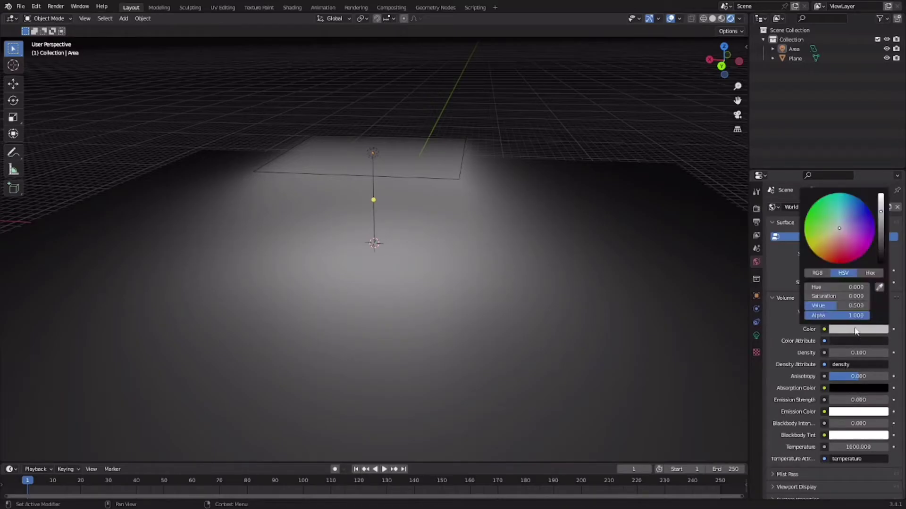
left_click_drag(845, 217, 867, 212)
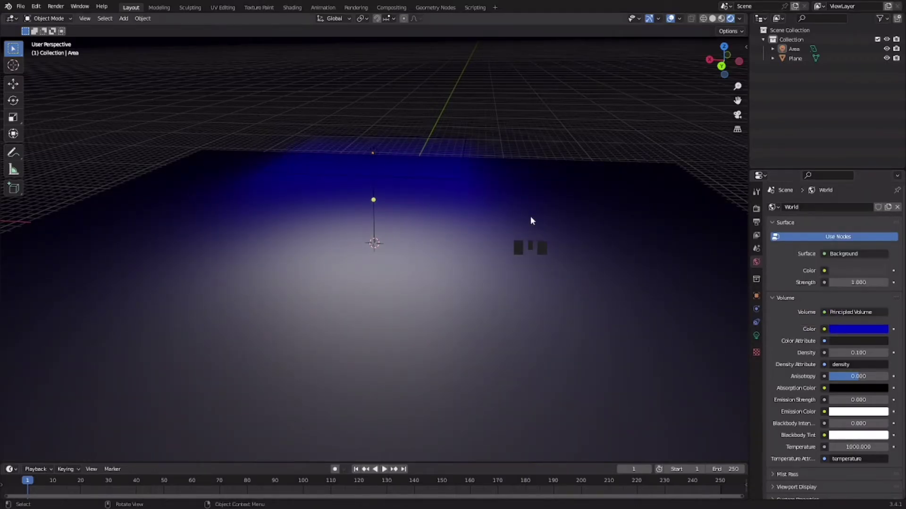
middle_click_drag(530, 216, 500, 241)
scroll(500, 242, "up", 2)
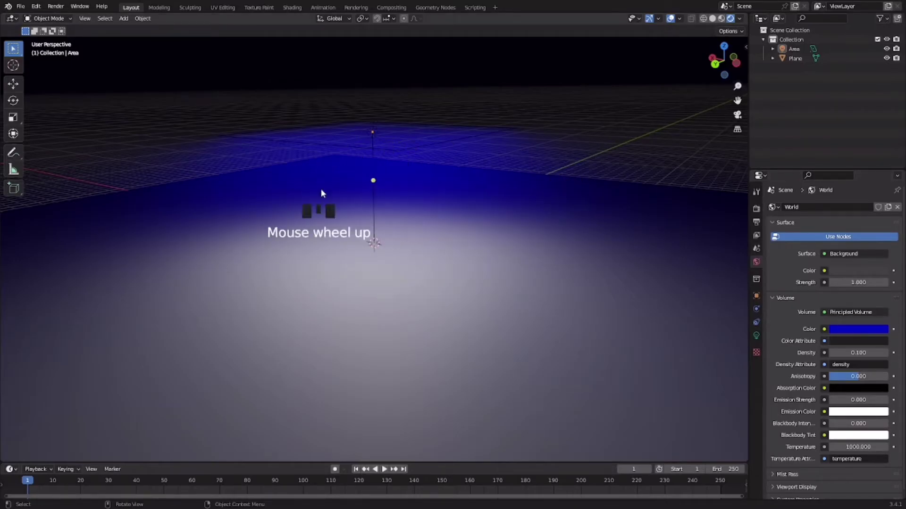
left_click(851, 329)
mouse_move(839, 236)
left_mouse_down()
mouse_move(849, 222)
mouse_move(838, 230)
mouse_move(882, 238)
mouse_move(879, 263)
left_mouse_up()
middle_click_drag(443, 280, 438, 318)
- Try green and magenta fog, settle on white, and raise Temperature above 1000
left_click(847, 329)
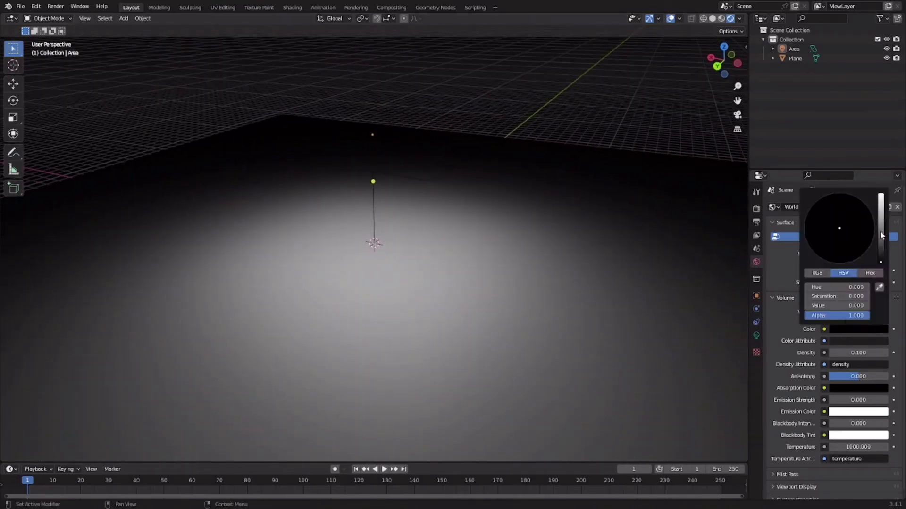
left_click_drag(881, 235, 880, 198)
left_click(805, 225)
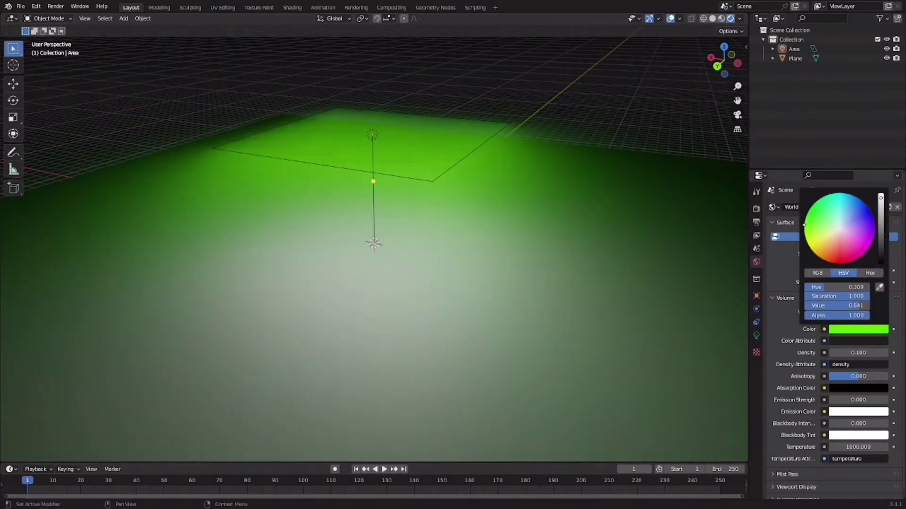
left_click_drag(805, 225, 880, 195)
key("Escape")
left_click(853, 327)
left_click_drag(858, 447, 838, 446)
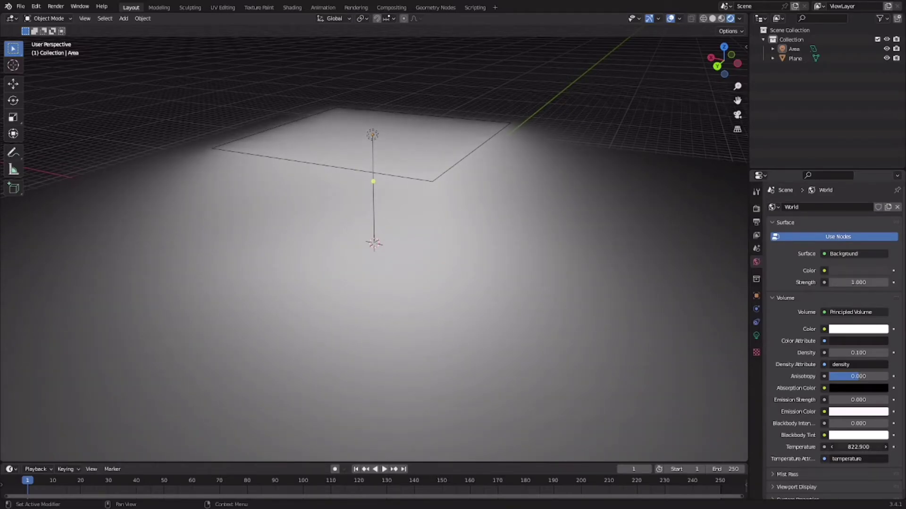
- Enter 1000 as the fog volume Temperature
key("Return")
left_click(842, 447)
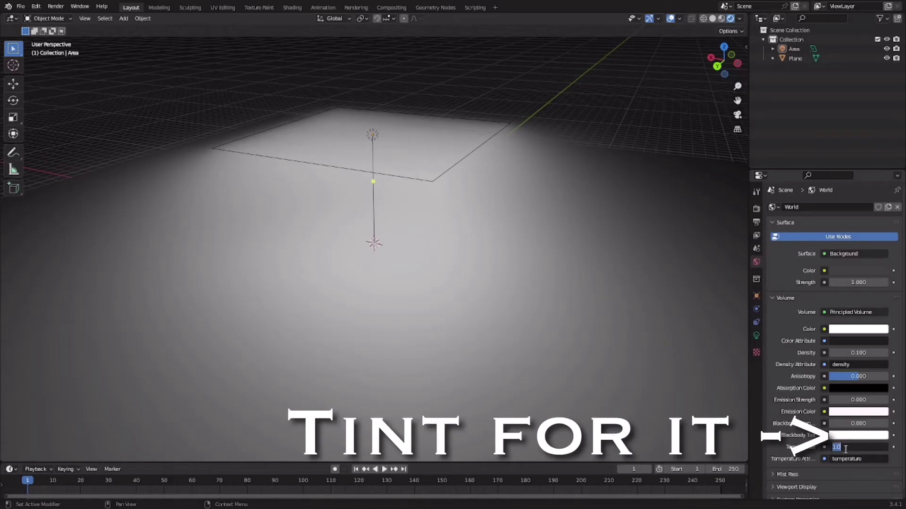
type("1000")
key("Return")
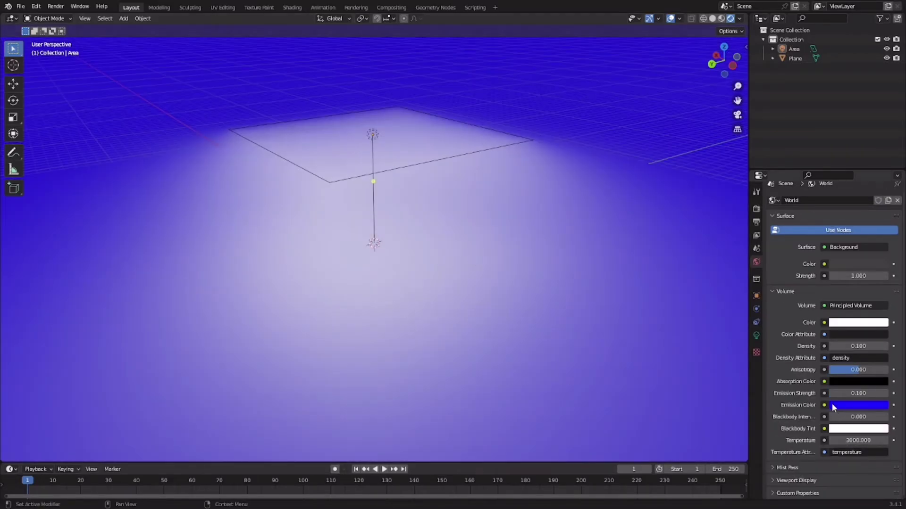
- Set Emission Strength to 0 and change the Emission Color from blue to yellow
left_click(860, 392)
type("0")
key("Return")
left_click(845, 410)
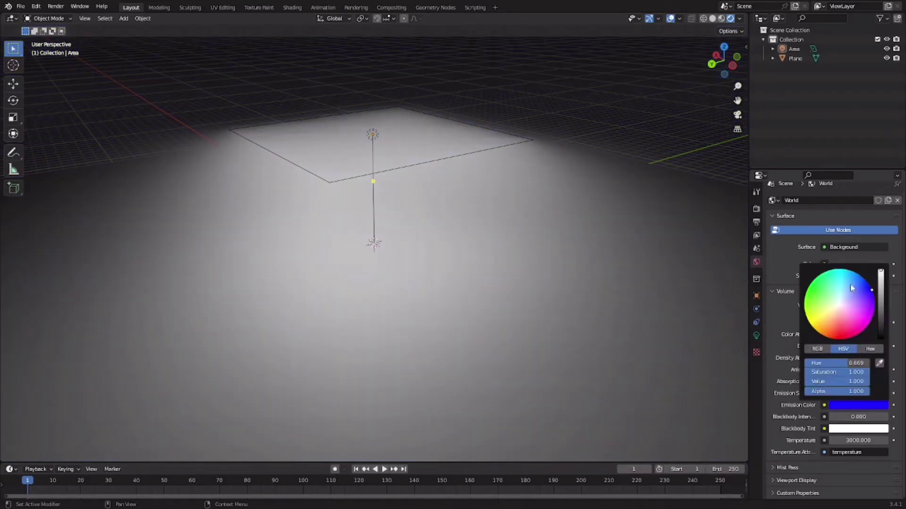
left_click_drag(851, 288, 813, 331)
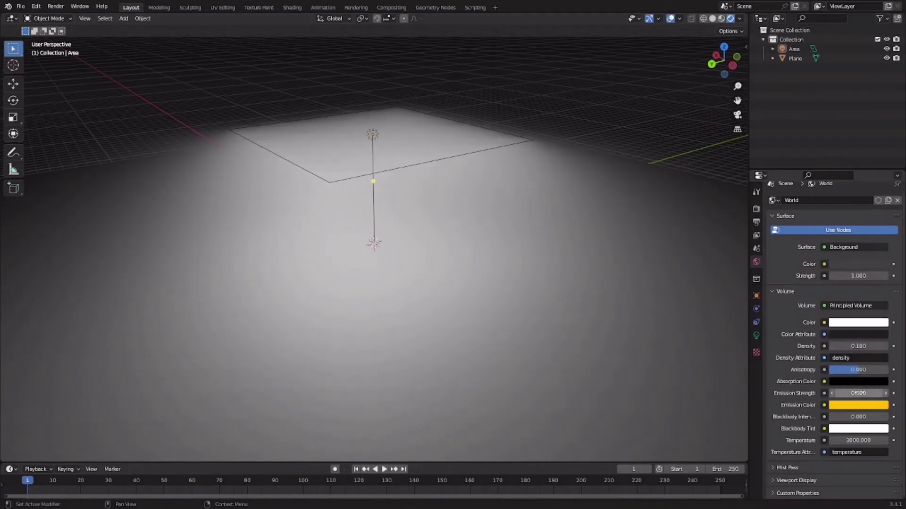
- Set the fog Emission Strength to 0.001
key("BackSpace")
left_click(875, 393)
type(".001")
key("Return")
scroll(501, 238, "down", 5)
scroll(501, 236, "up", 5)
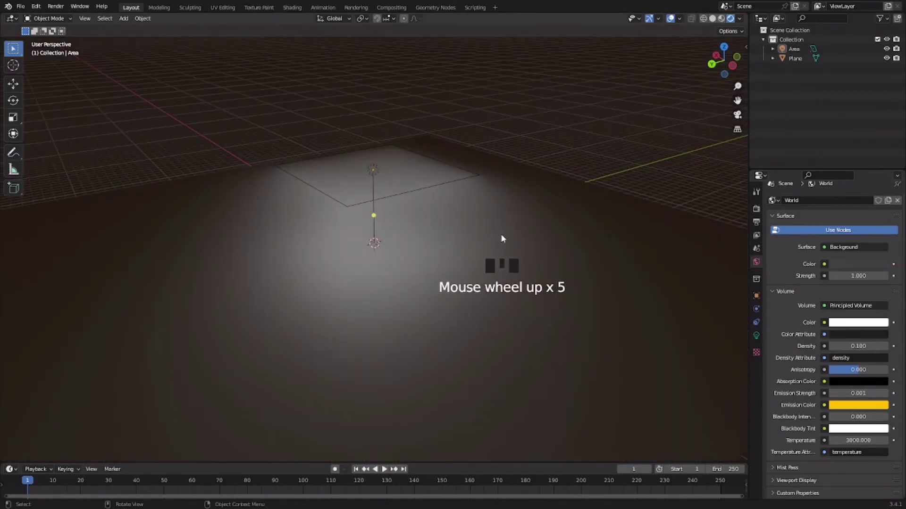
scroll(603, 289, "down", 2)
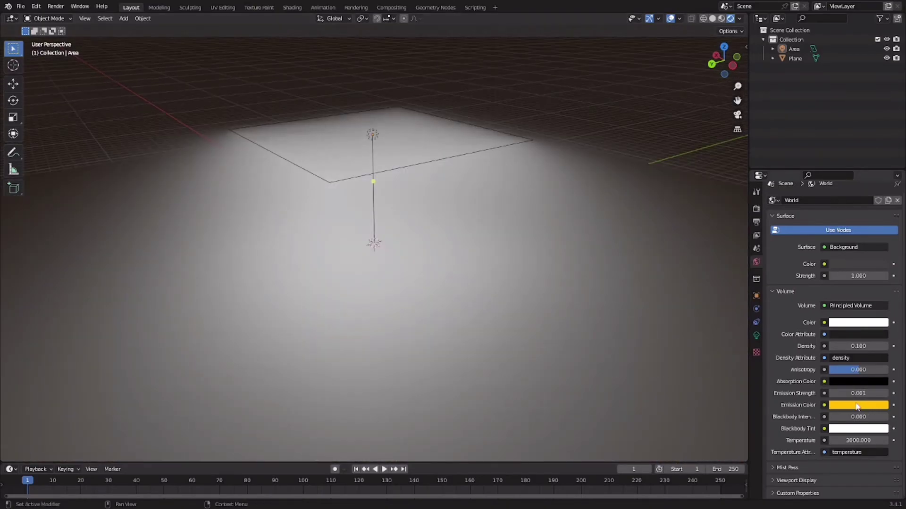
- Try 0.101, settle Emission Strength at 0.050 for a yellow glow, then undo
left_click(886, 394)
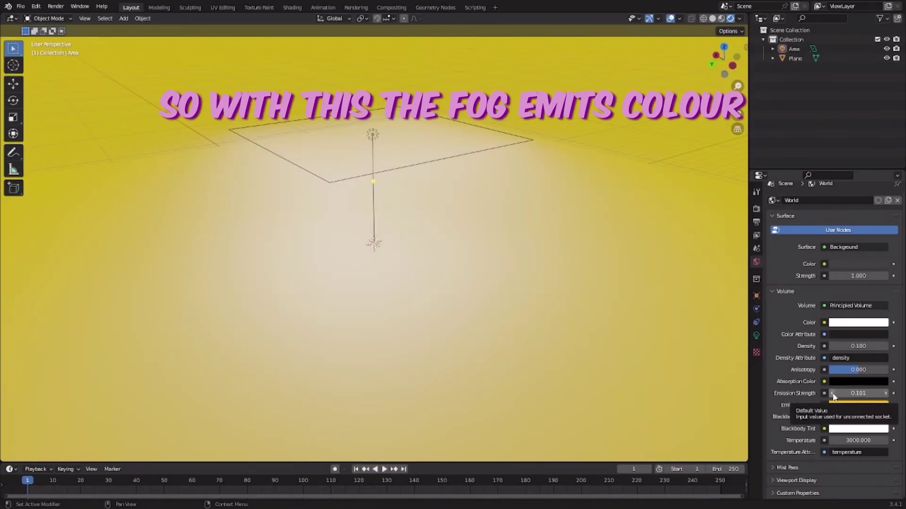
left_click(833, 394)
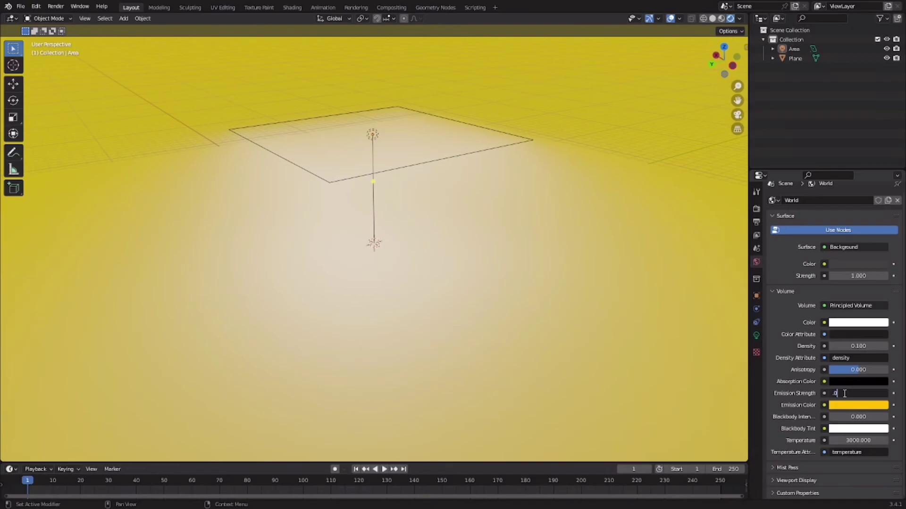
type(".05")
key("Return")
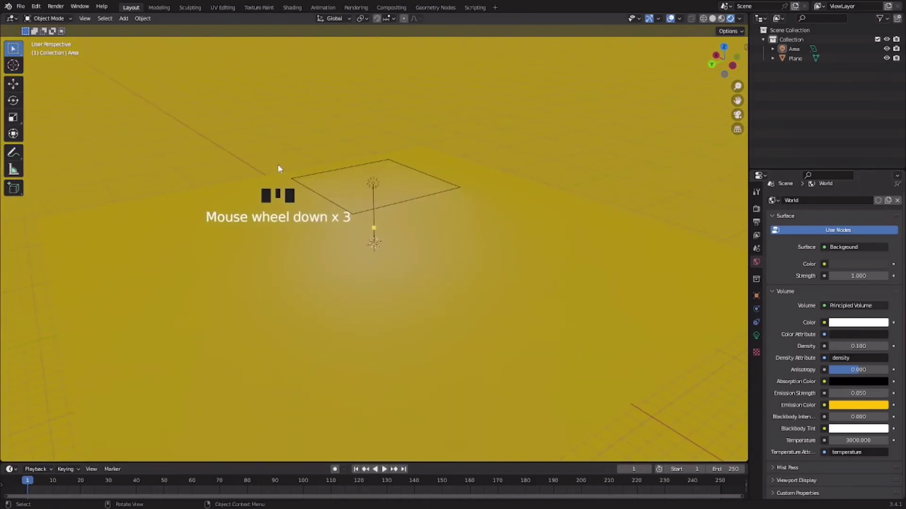
scroll(279, 169, "up", 5)
middle_click_drag(281, 167, 371, 167)
scroll(375, 162, "down", 2)
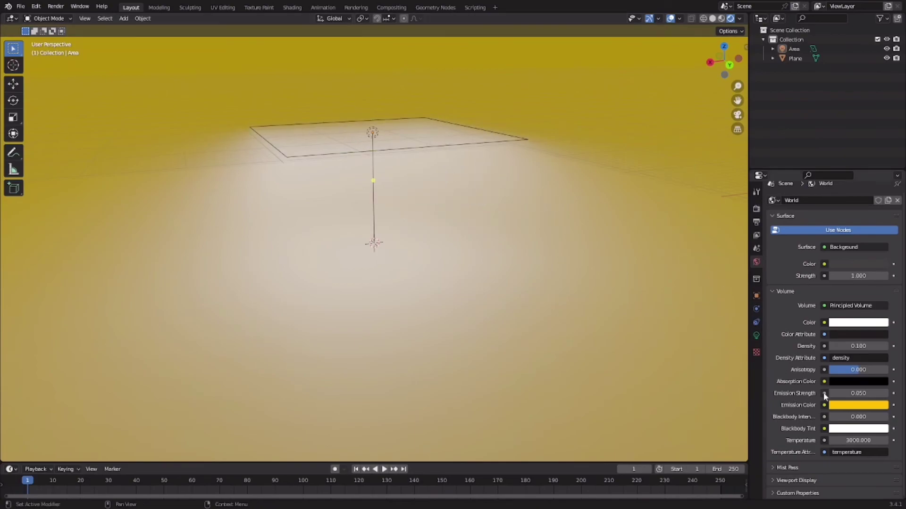
key("ctrl+z")
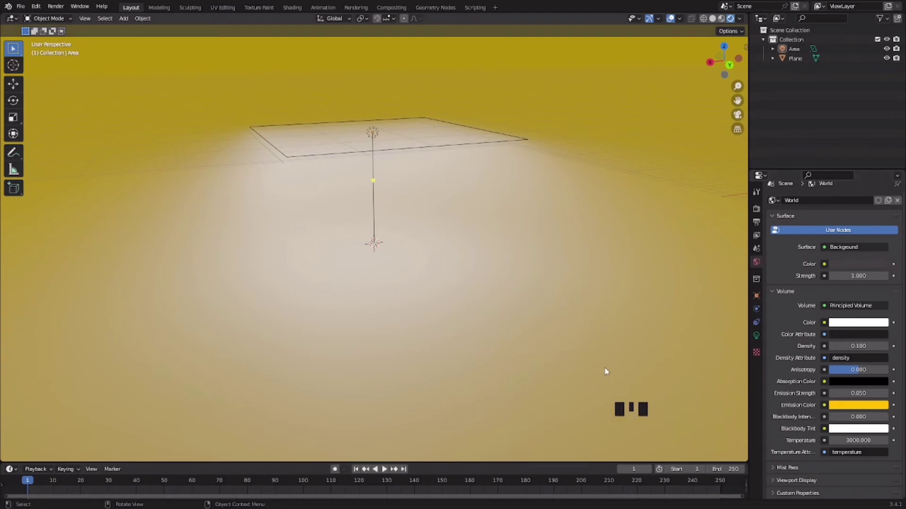
- Reset fog emission to 0.000 strength with white Emission Color, orbiting around the plane
scroll(502, 263, "down", 6)
scroll(339, 213, "up", 1)
scroll(482, 224, "up", 5)
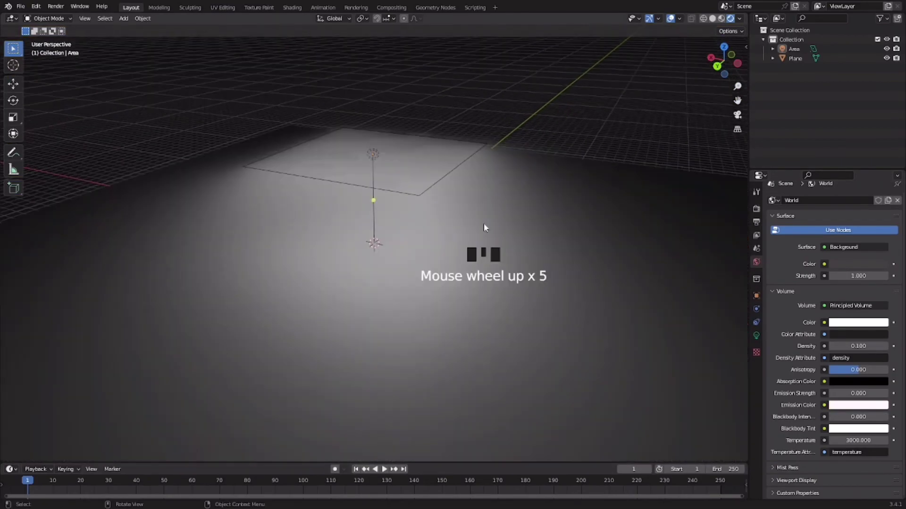
scroll(481, 228, "down", 2)
middle_click_drag(481, 229, 644, 283)
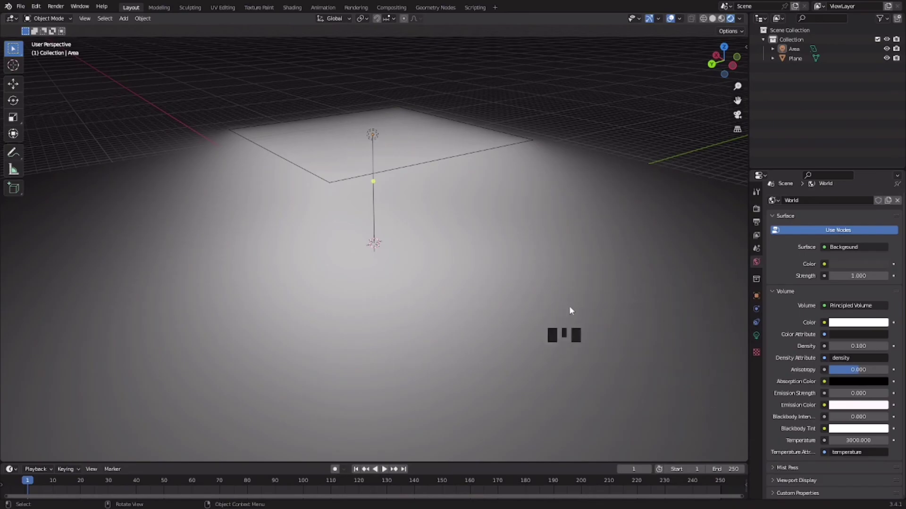
left_click_drag(858, 393, 736, 377)
scroll(576, 302, "up", 2)
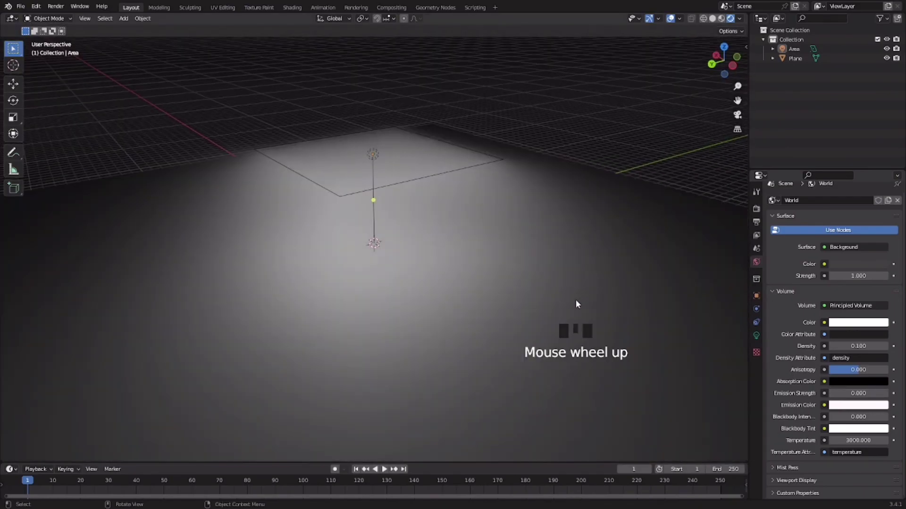